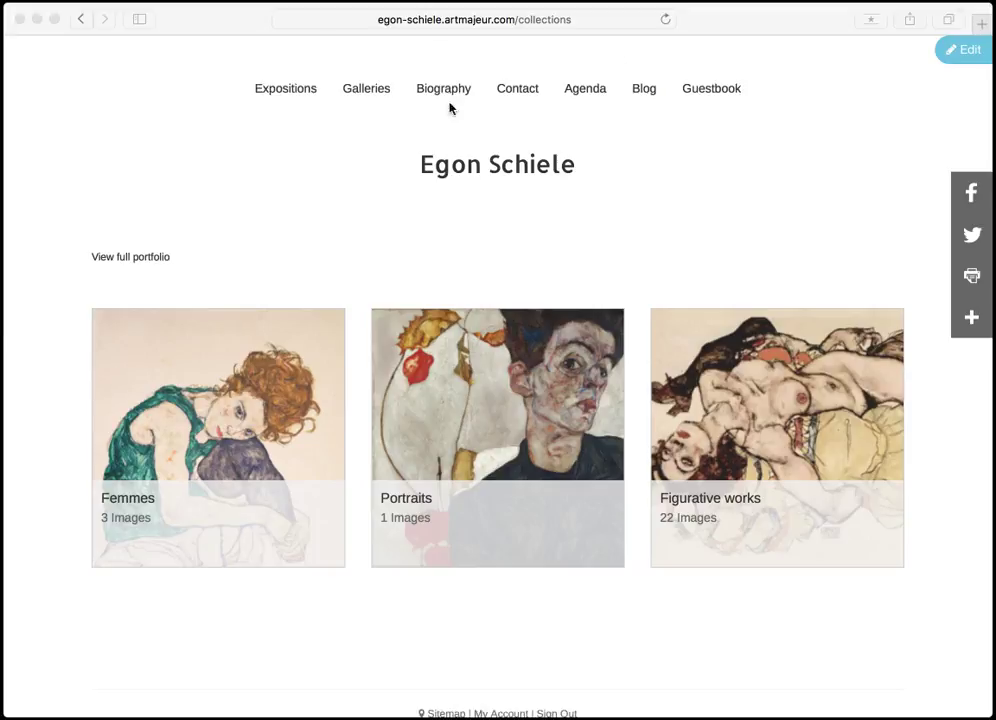
Visit the Expositions page, then return to the Galleries page listing three collections.
{"action": "left_click", "coordinate": [287, 97]}
{"action": "left_click", "coordinate": [300, 98]}
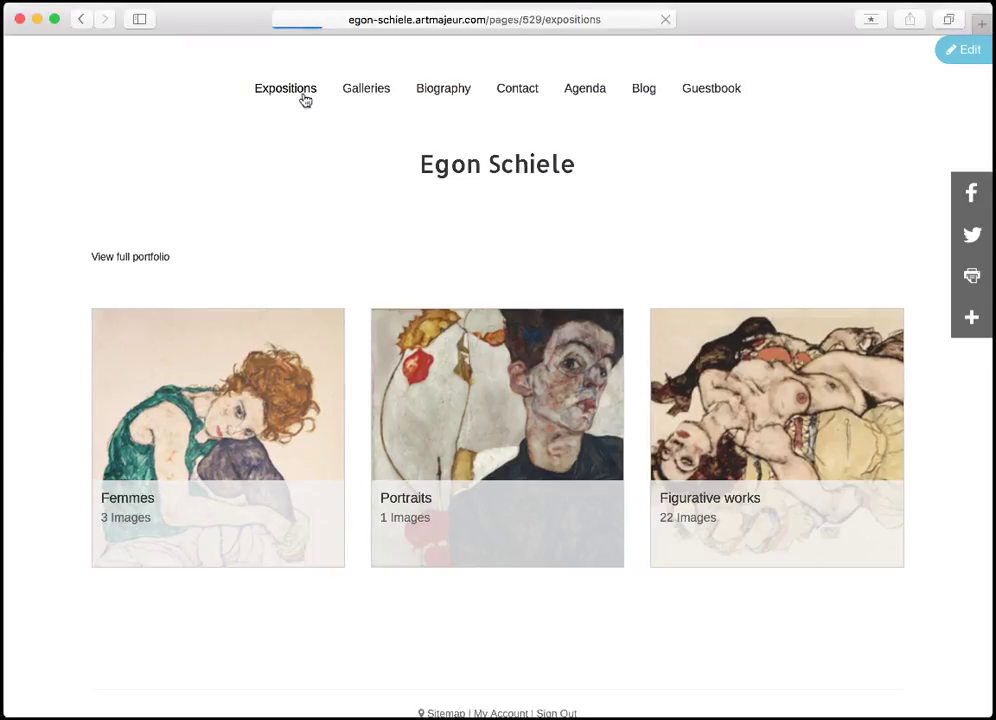
{"action": "left_click", "coordinate": [366, 93]}
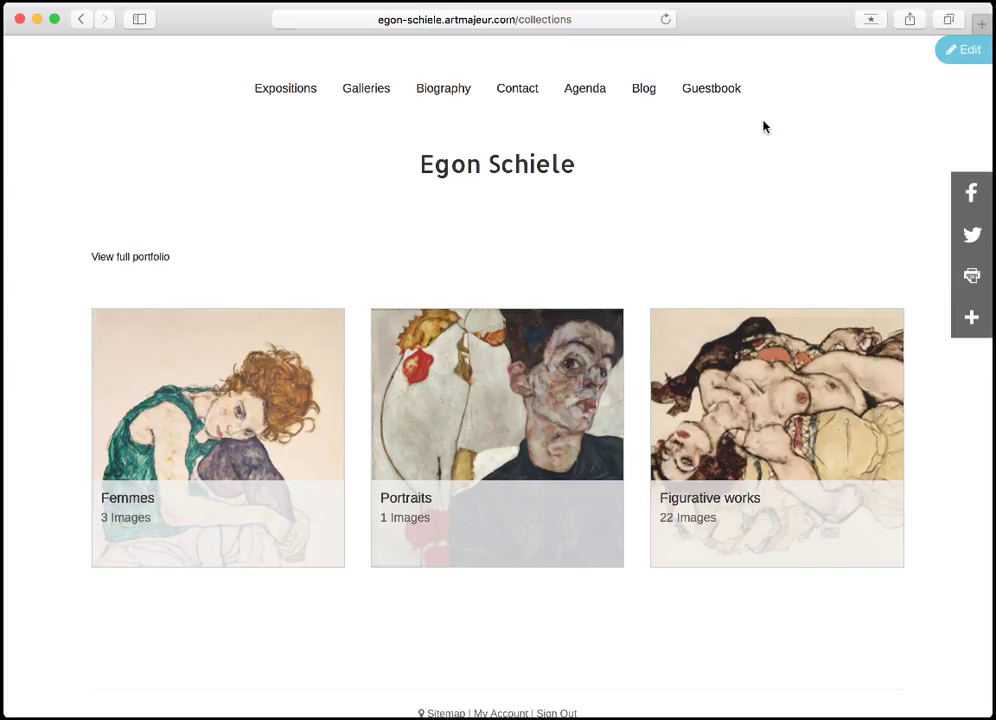
Turn on editing and retitle the Galleries page 'My Galleries', then save it.
{"action": "left_click", "coordinate": [964, 62]}
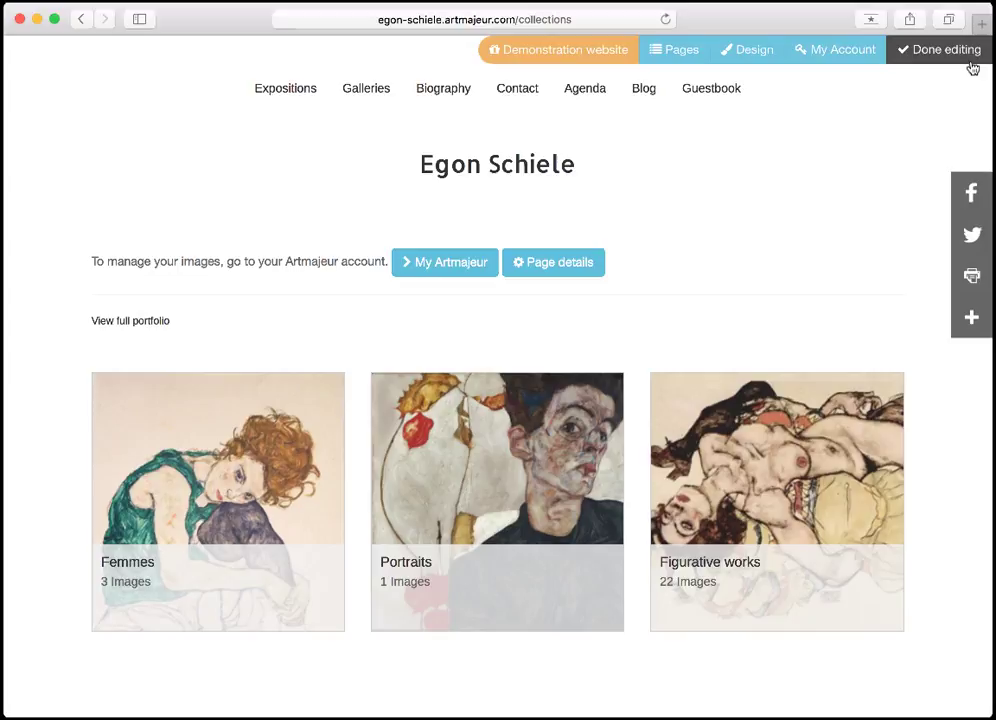
{"action": "left_click", "coordinate": [679, 58]}
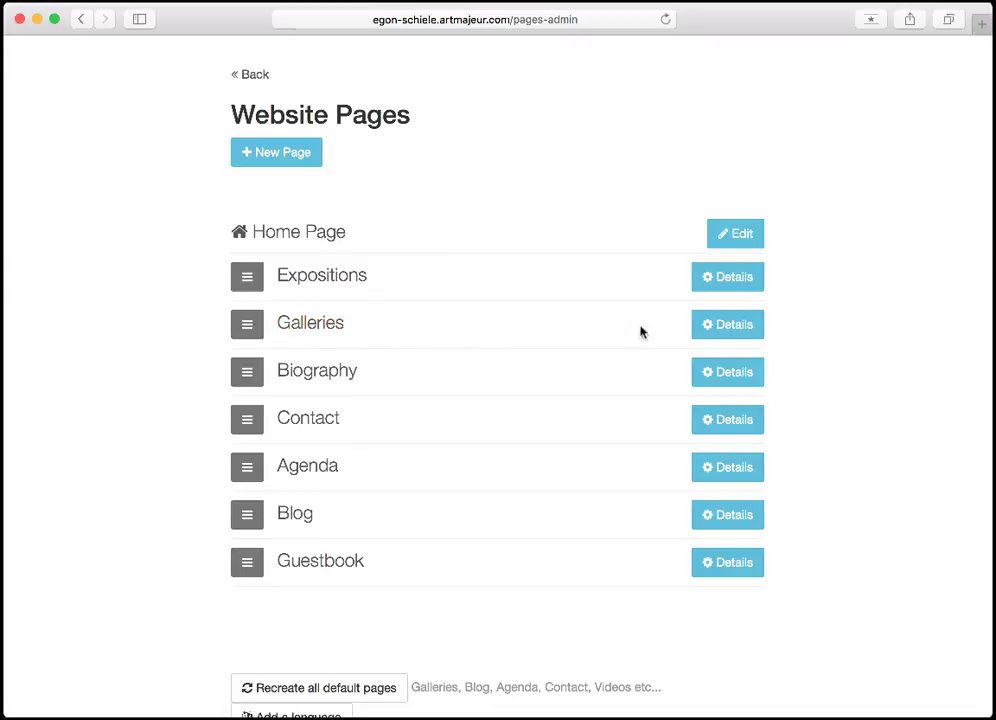
{"action": "left_click", "coordinate": [728, 332]}
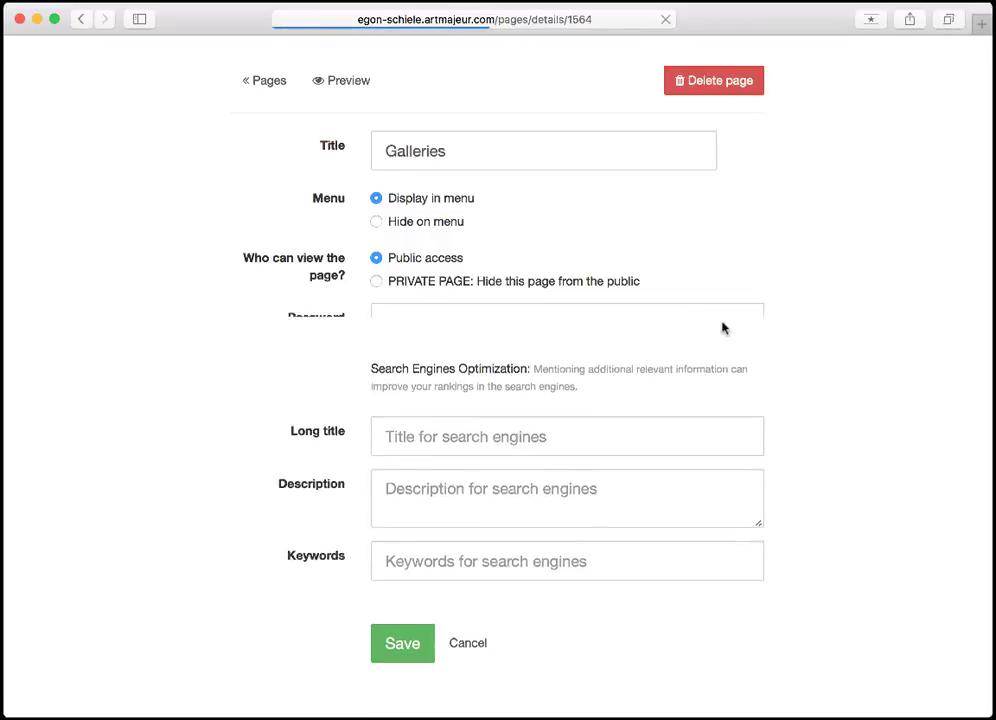
{"action": "left_click", "coordinate": [387, 152]}
{"action": "type", "text": "My"}
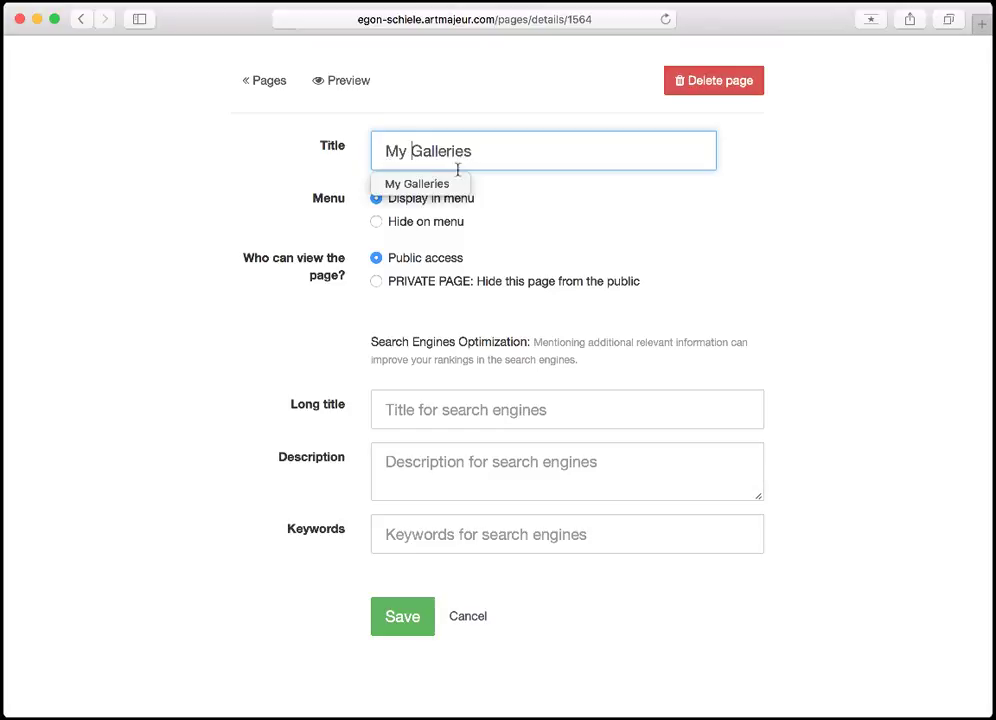
{"action": "left_click", "coordinate": [405, 617]}
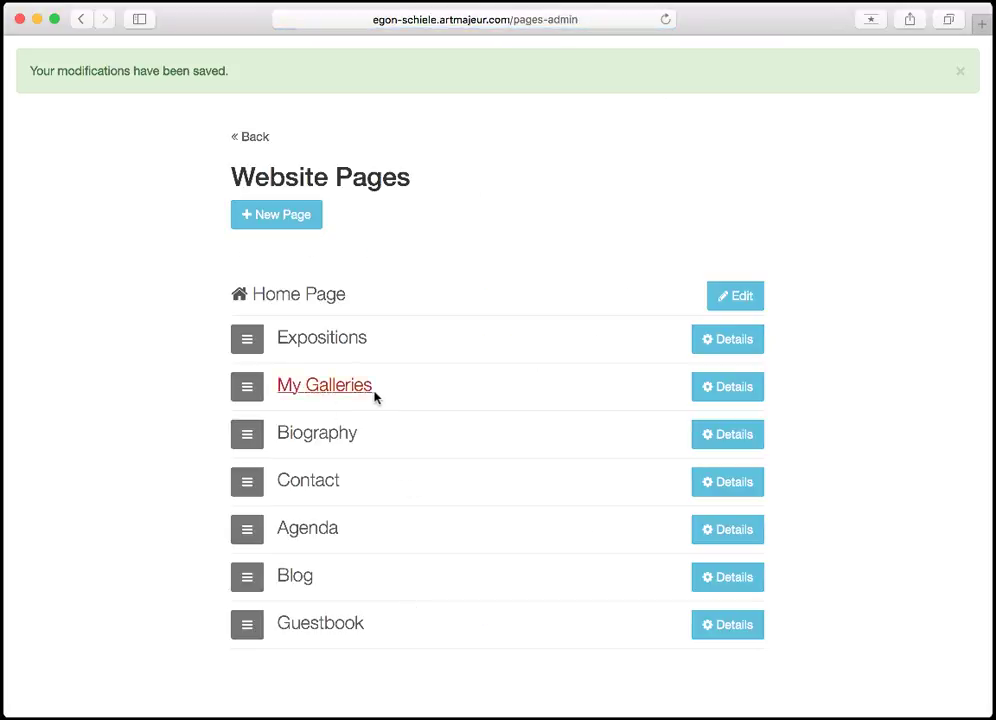
{"action": "left_click_drag", "start_coordinate": [385, 391], "coordinate": [281, 391]}
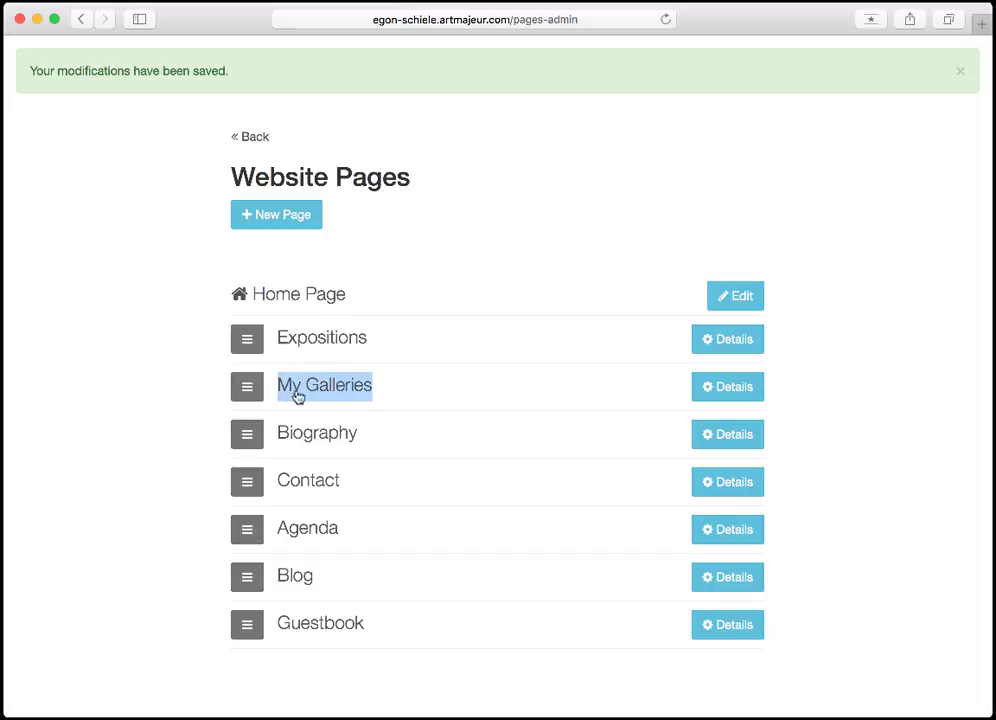
Retitle the Expositions page 'My Expositions', save it, and open that page.
{"action": "left_click", "coordinate": [341, 396]}
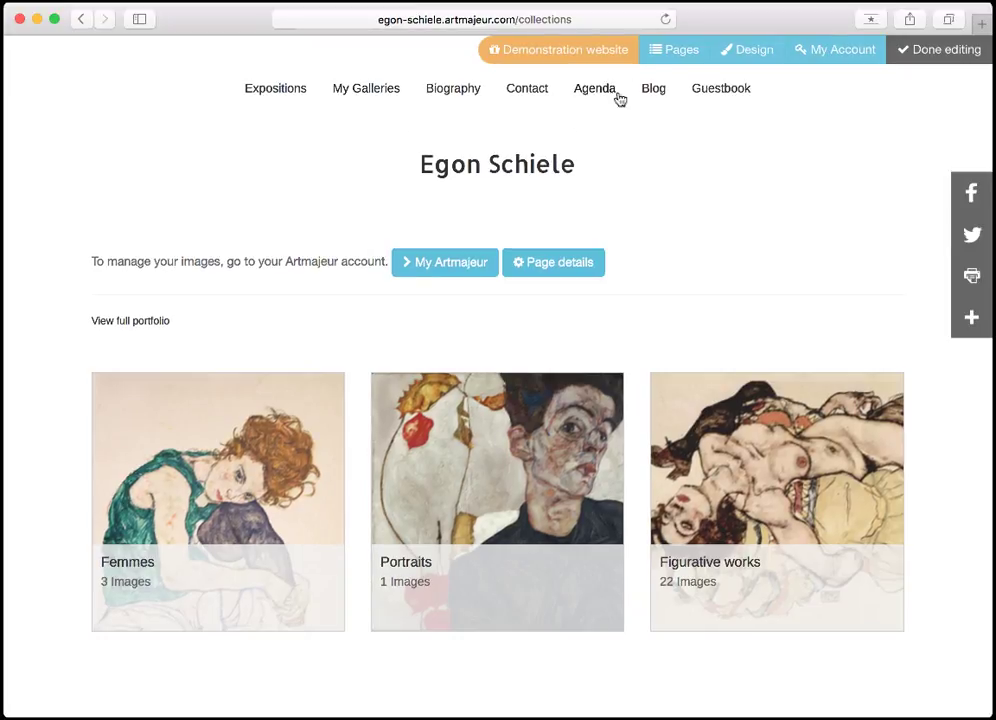
{"action": "left_click", "coordinate": [677, 62]}
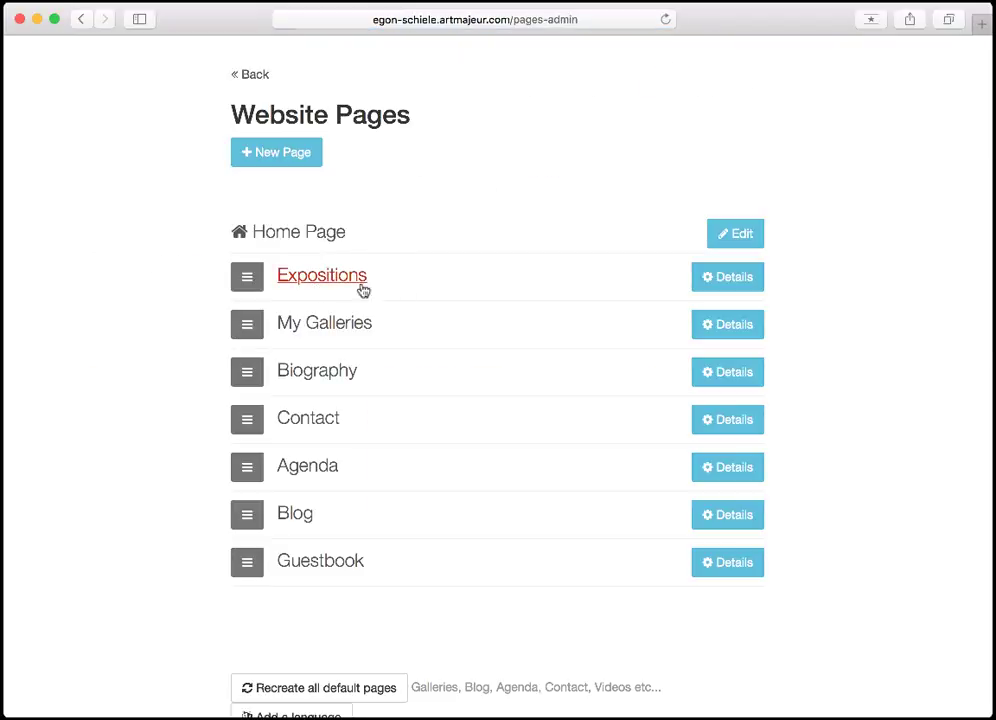
{"action": "left_click", "coordinate": [750, 282]}
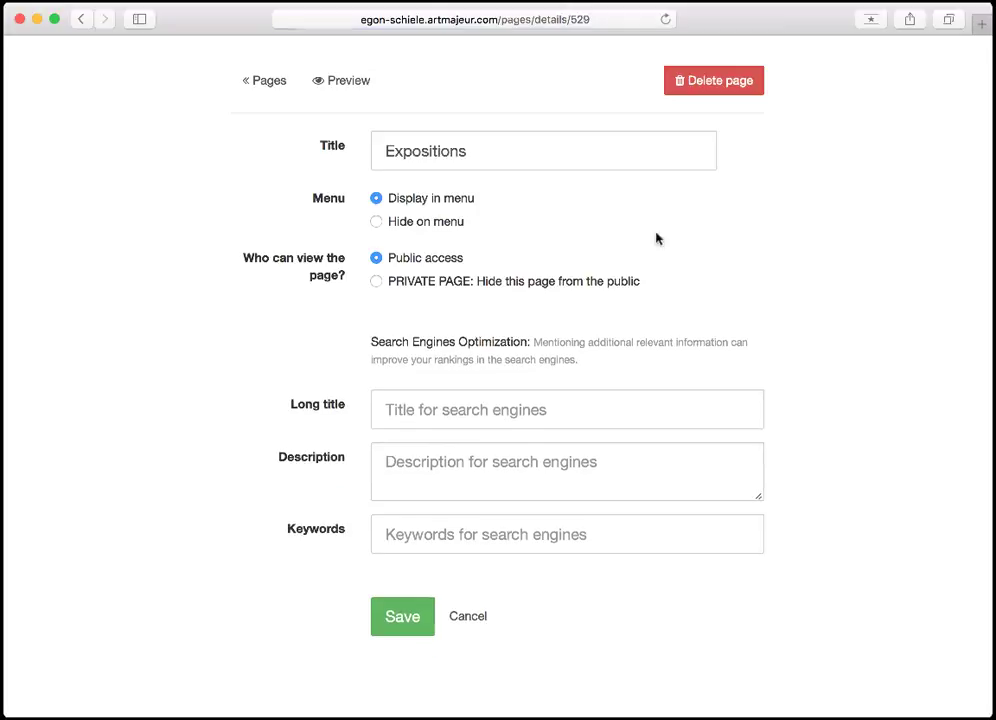
{"action": "left_click", "coordinate": [390, 160]}
{"action": "type", "text": "My"}
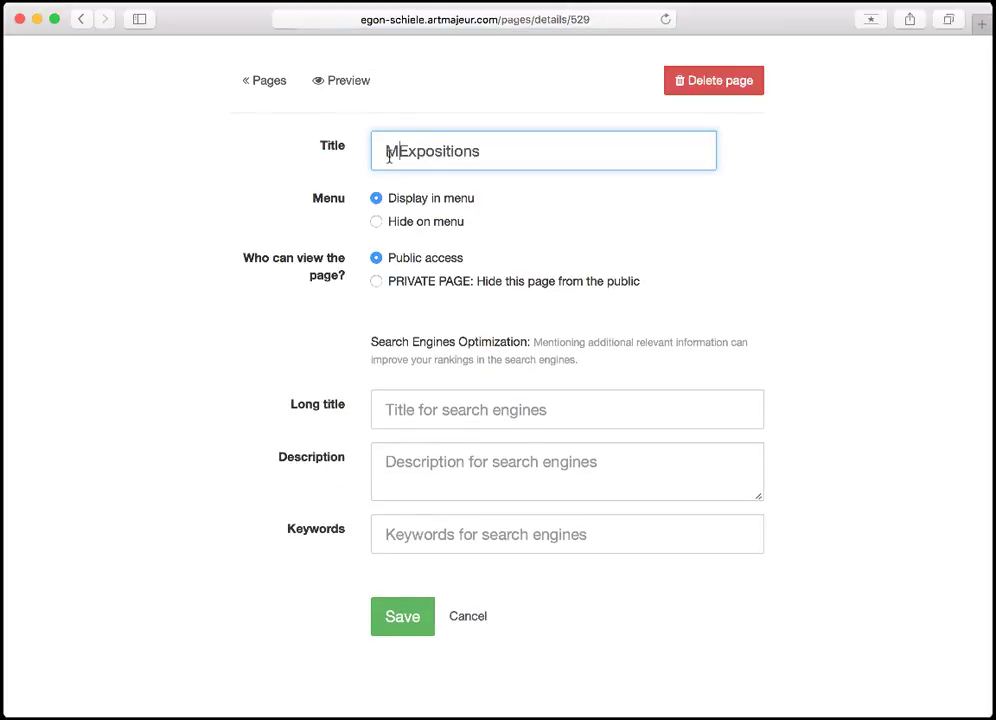
{"action": "left_click", "coordinate": [413, 620]}
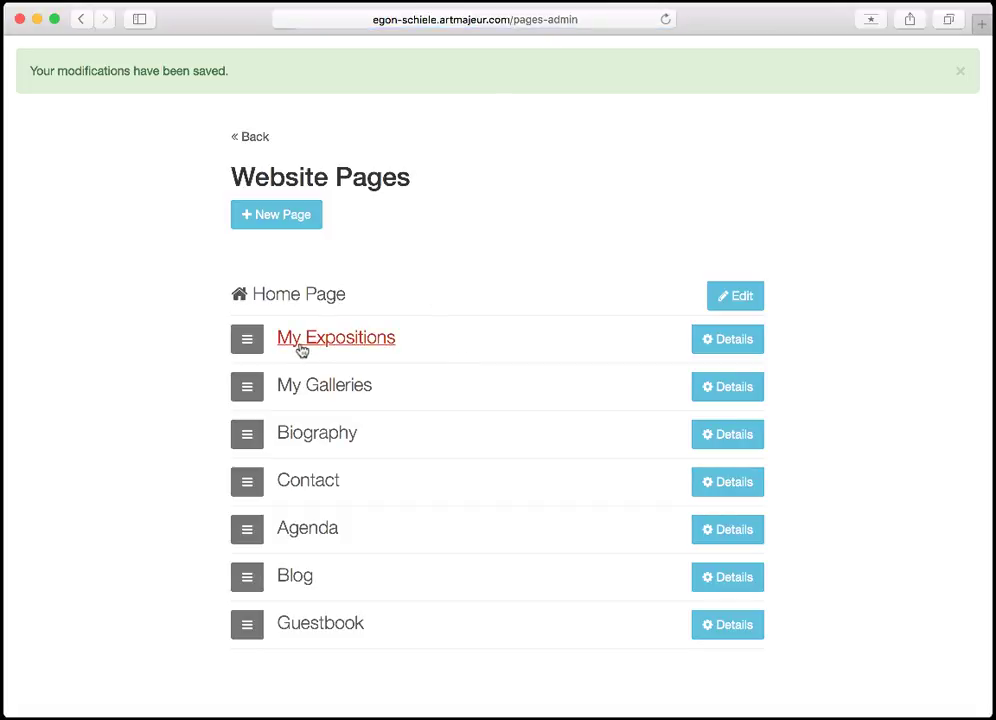
{"action": "left_click", "coordinate": [358, 338]}
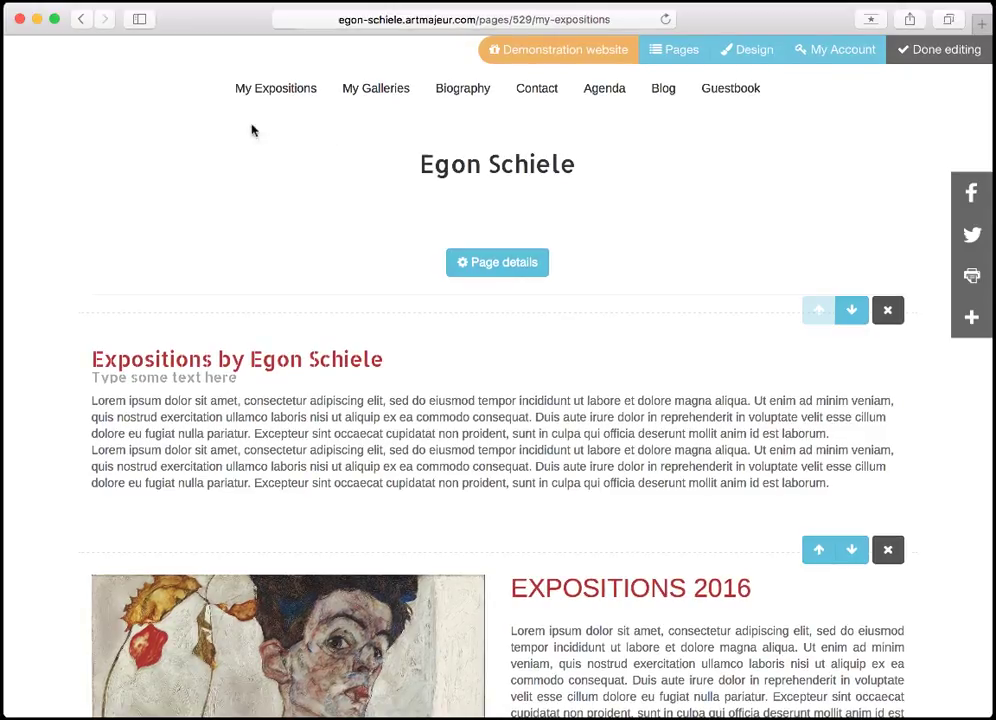
Drag My Expositions below My Galleries in the page list and view My Galleries.
{"action": "left_click", "coordinate": [676, 66]}
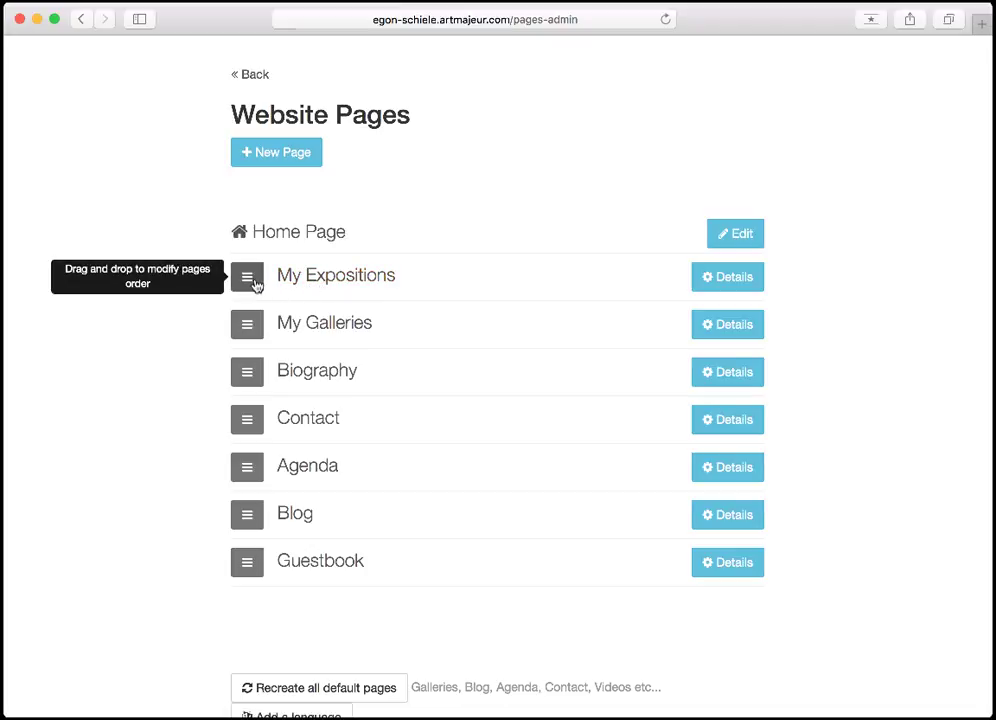
{"action": "left_click_drag", "start_coordinate": [256, 285], "coordinate": [252, 339]}
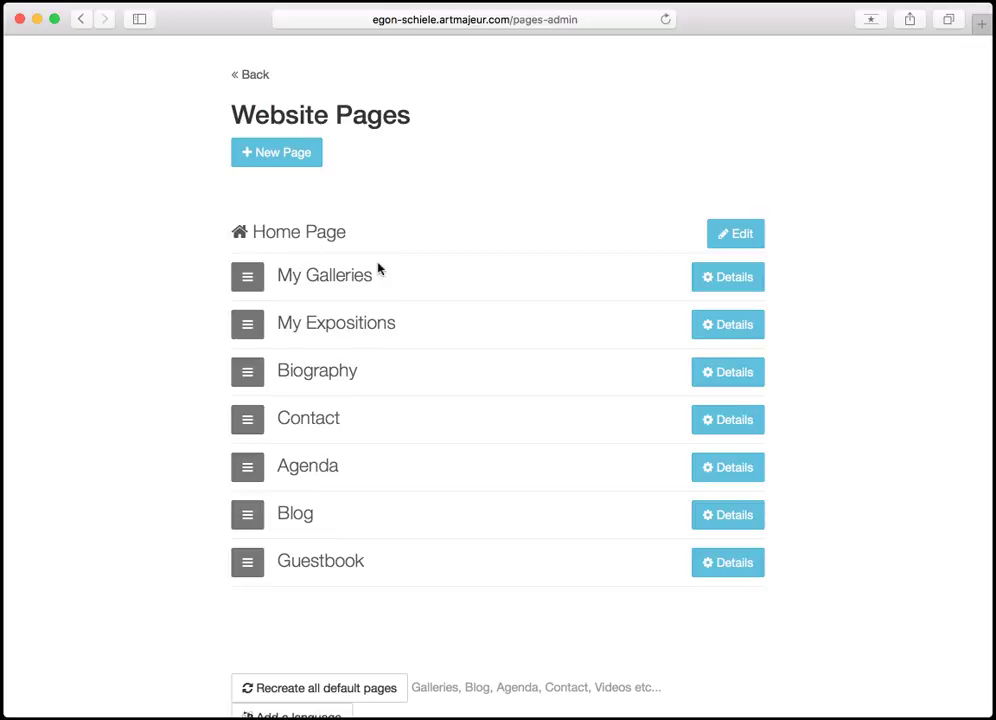
{"action": "left_click", "coordinate": [347, 278]}
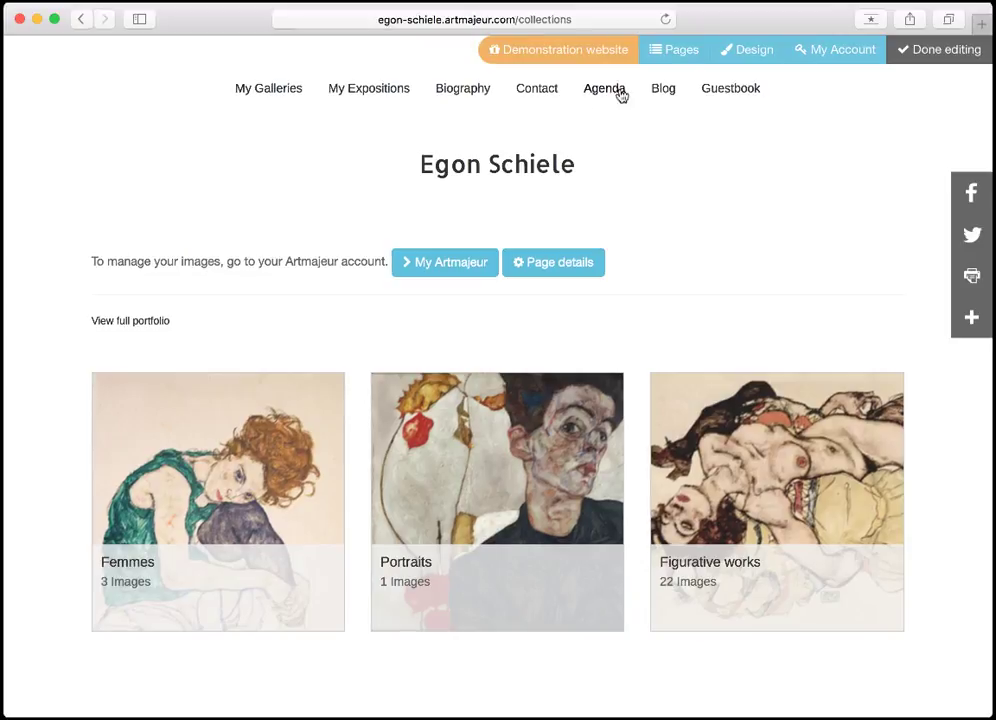
Move Biography below Contact in the page order and preview My Galleries.
{"action": "left_click", "coordinate": [682, 50]}
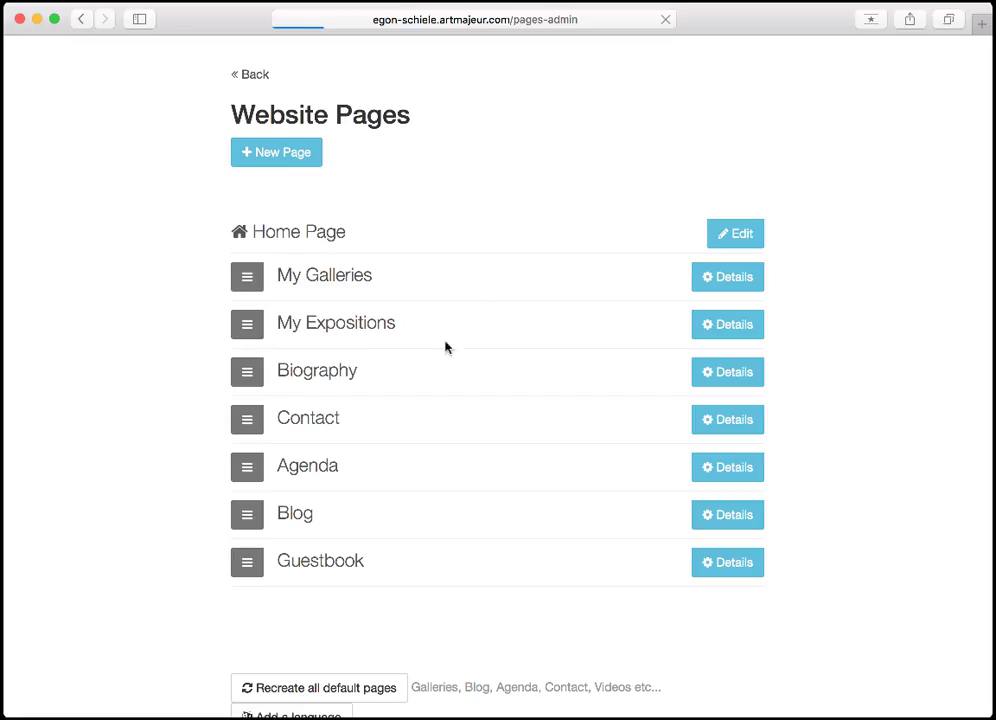
{"action": "left_click_drag", "start_coordinate": [257, 390], "coordinate": [249, 528]}
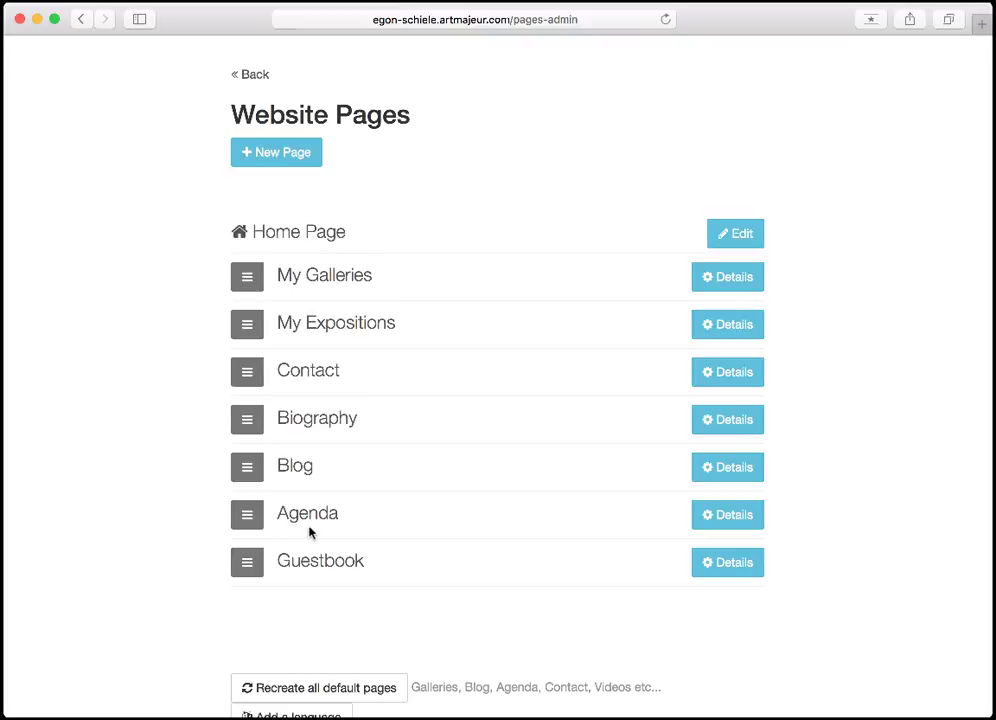
{"action": "left_click", "coordinate": [308, 280]}
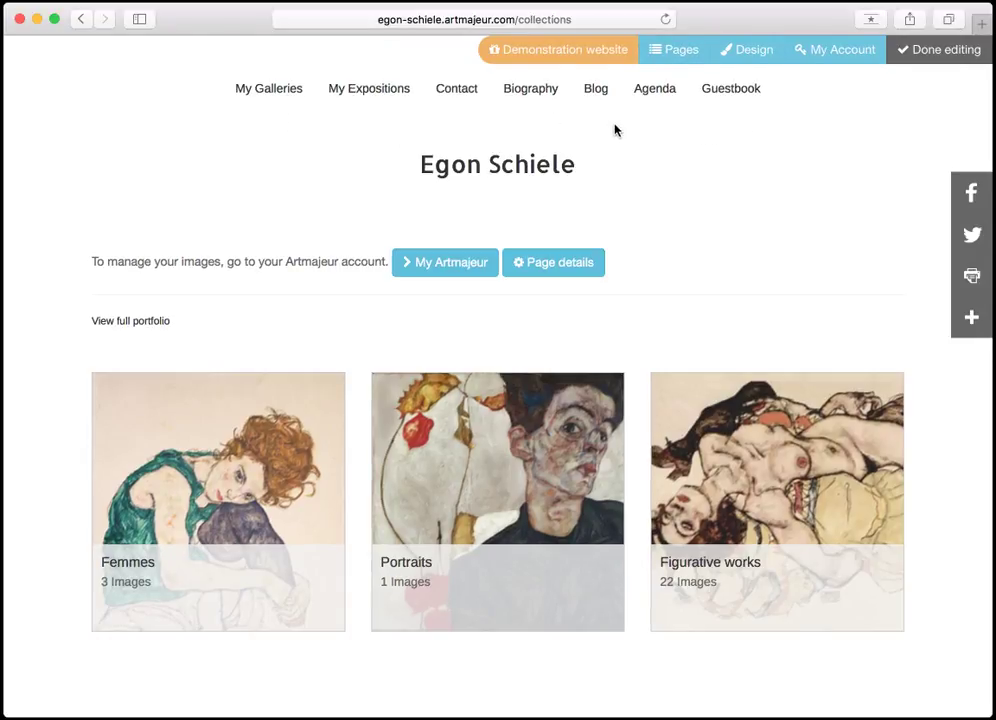
Check the empty Blog page, then return to the Website Pages list.
{"action": "left_click", "coordinate": [597, 94]}
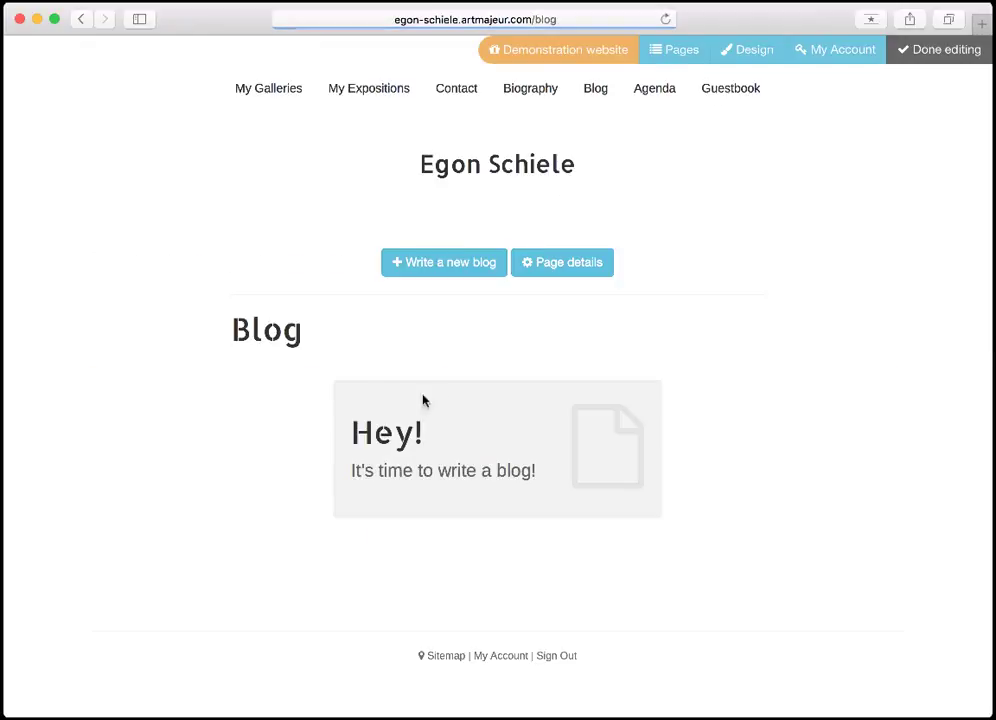
{"action": "left_click_drag", "start_coordinate": [365, 333], "coordinate": [486, 496]}
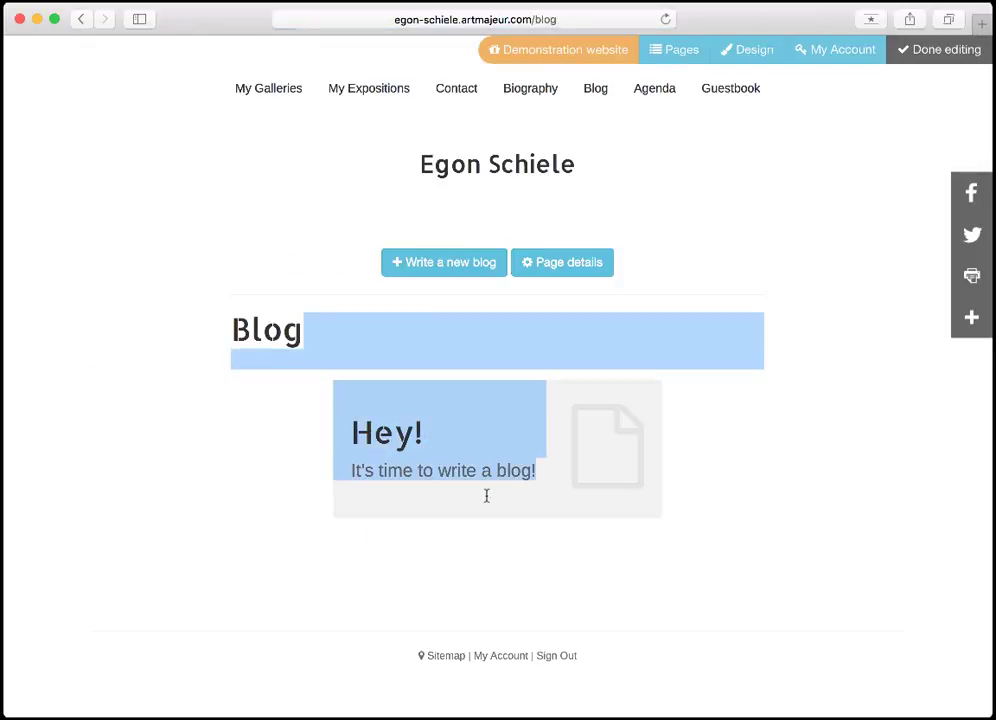
{"action": "left_click", "coordinate": [700, 485]}
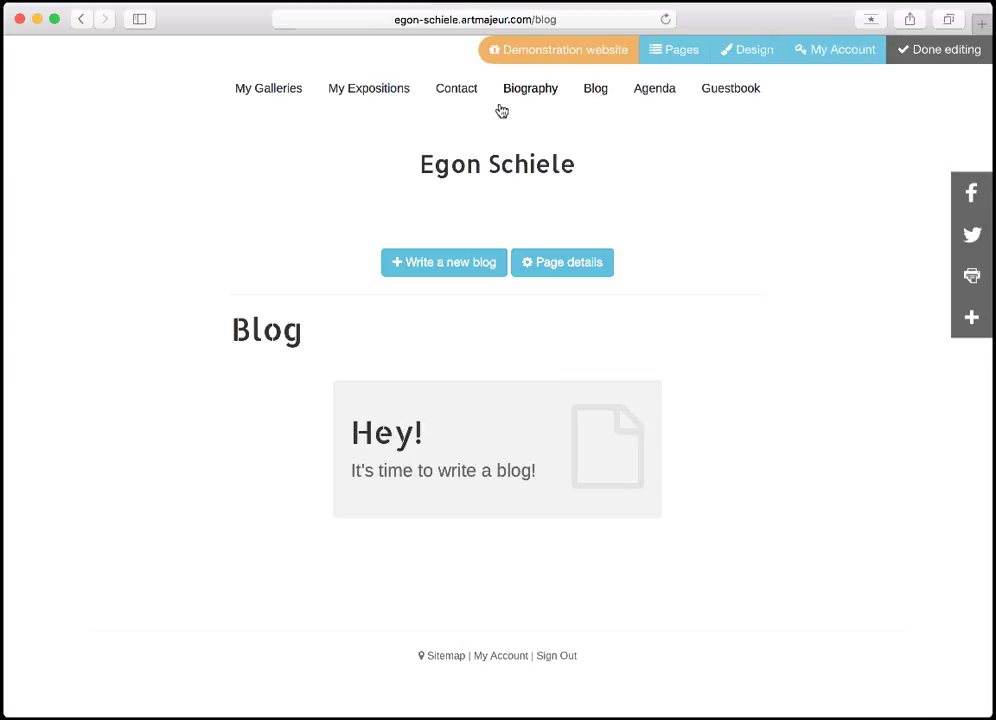
{"action": "left_click", "coordinate": [680, 56]}
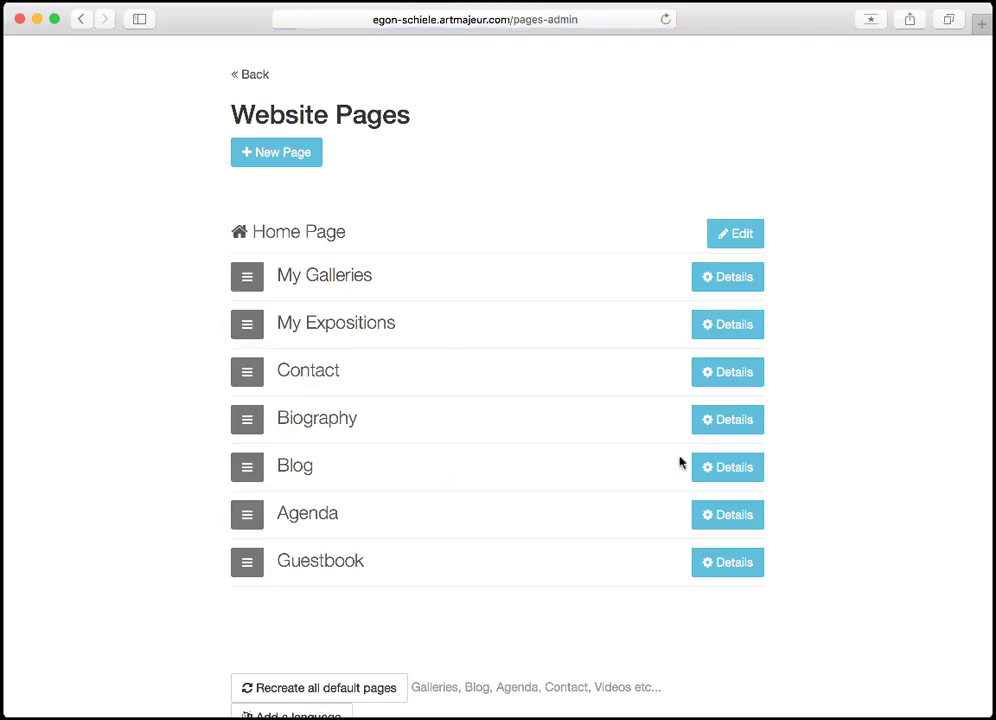
Set the Blog page to 'Hide on menu', save, and preview My Galleries.
{"action": "left_click", "coordinate": [720, 467]}
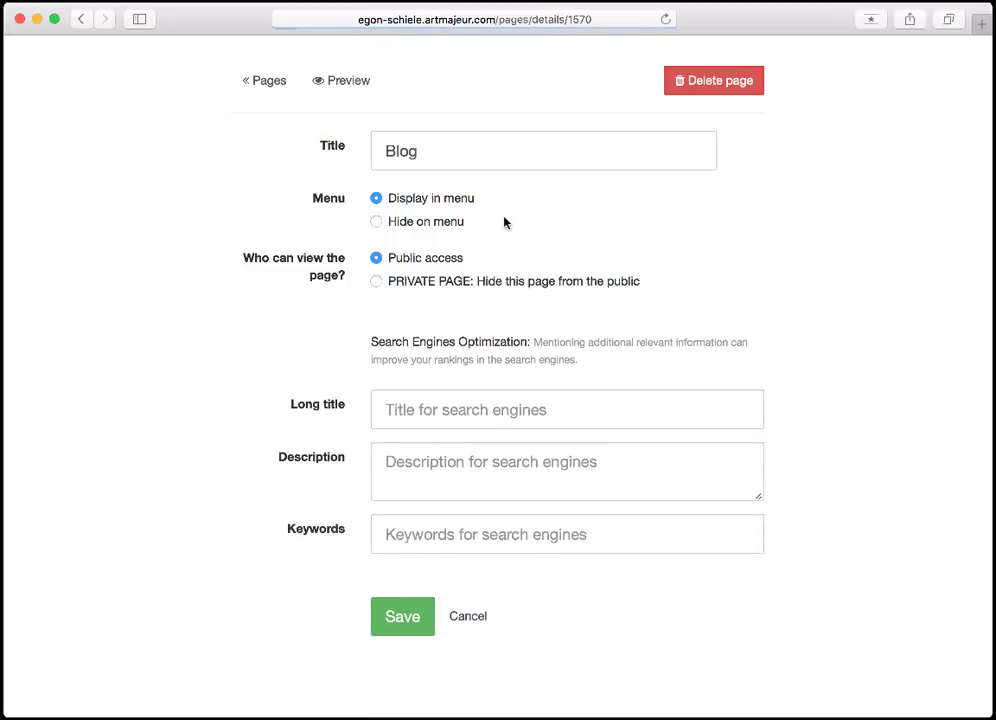
{"action": "left_click", "coordinate": [436, 232]}
{"action": "left_click", "coordinate": [405, 614]}
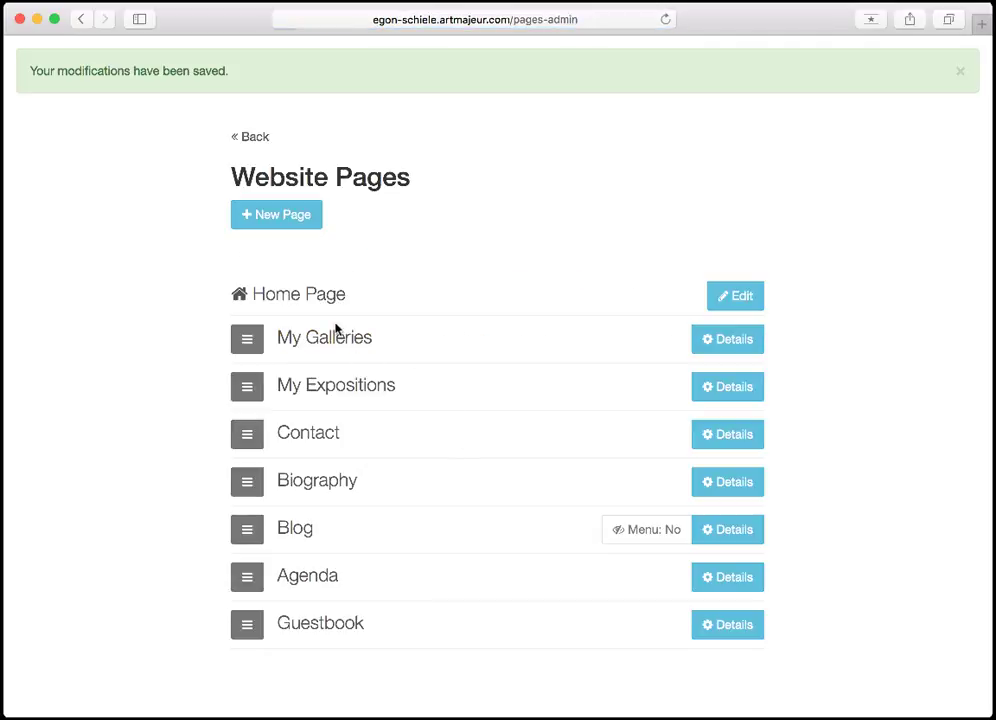
{"action": "left_click", "coordinate": [340, 338]}
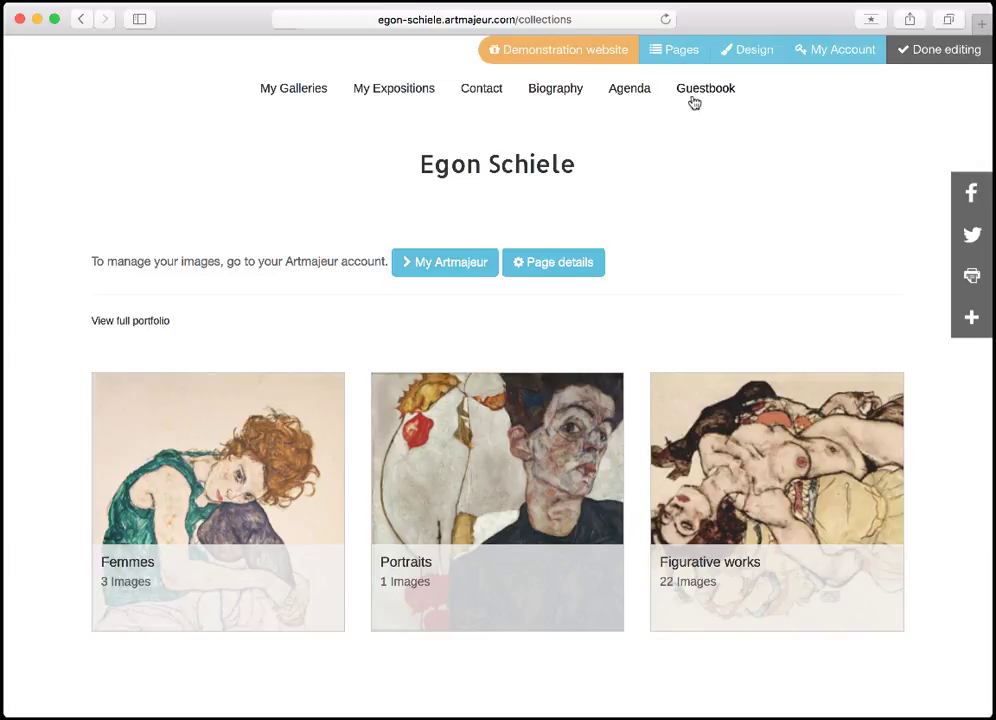
Set My Expositions to 'Hide on menu' and save its settings.
{"action": "left_click", "coordinate": [683, 56]}
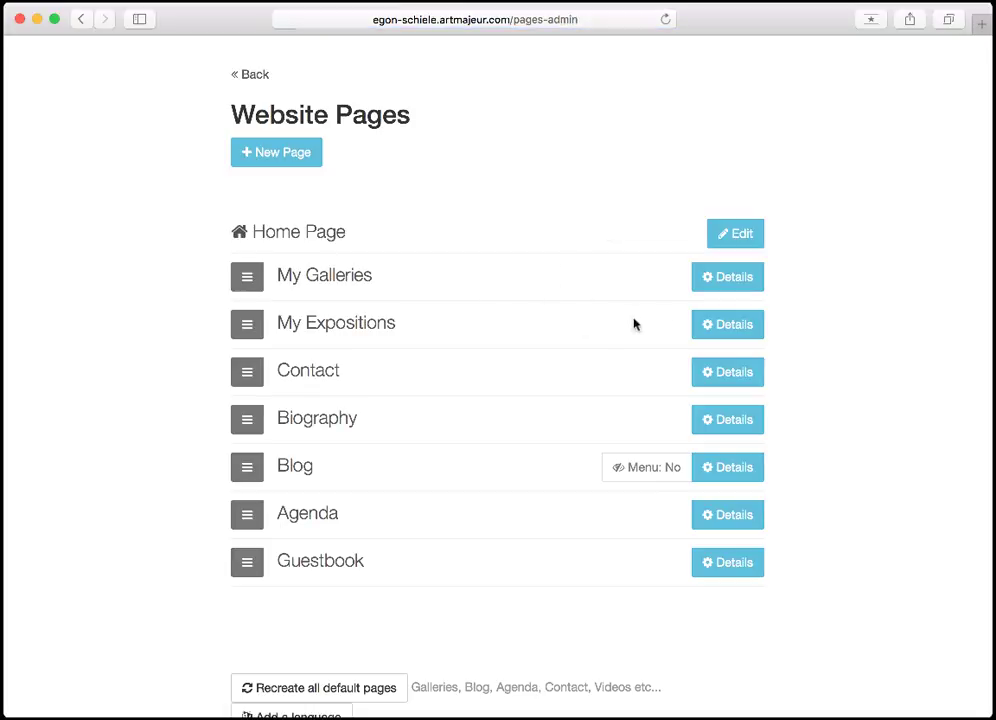
{"action": "left_click", "coordinate": [725, 331]}
{"action": "left_click", "coordinate": [446, 228]}
{"action": "left_click", "coordinate": [415, 620]}
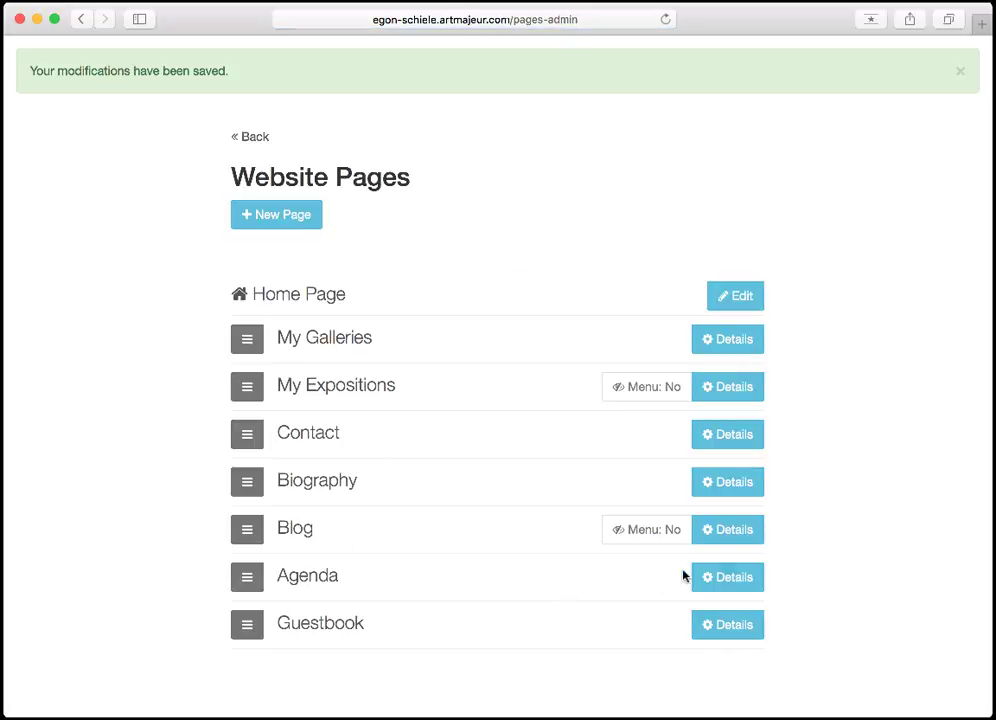
Set Agenda to 'Hide on menu' and save its settings.
{"action": "left_click", "coordinate": [714, 578]}
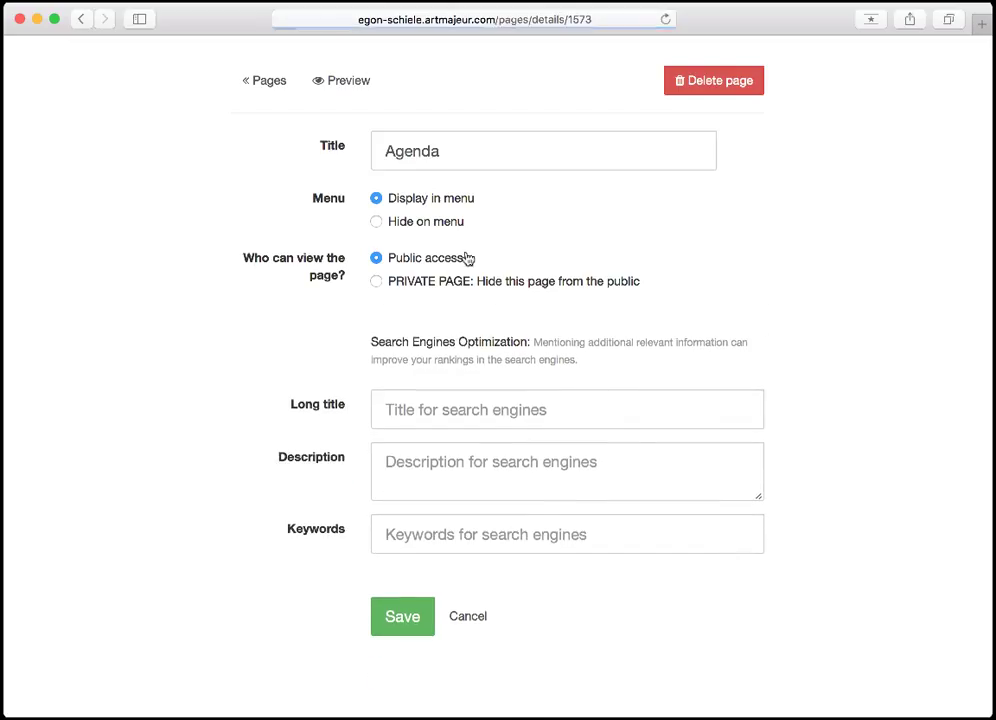
{"action": "left_click", "coordinate": [412, 226]}
{"action": "left_click", "coordinate": [413, 628]}
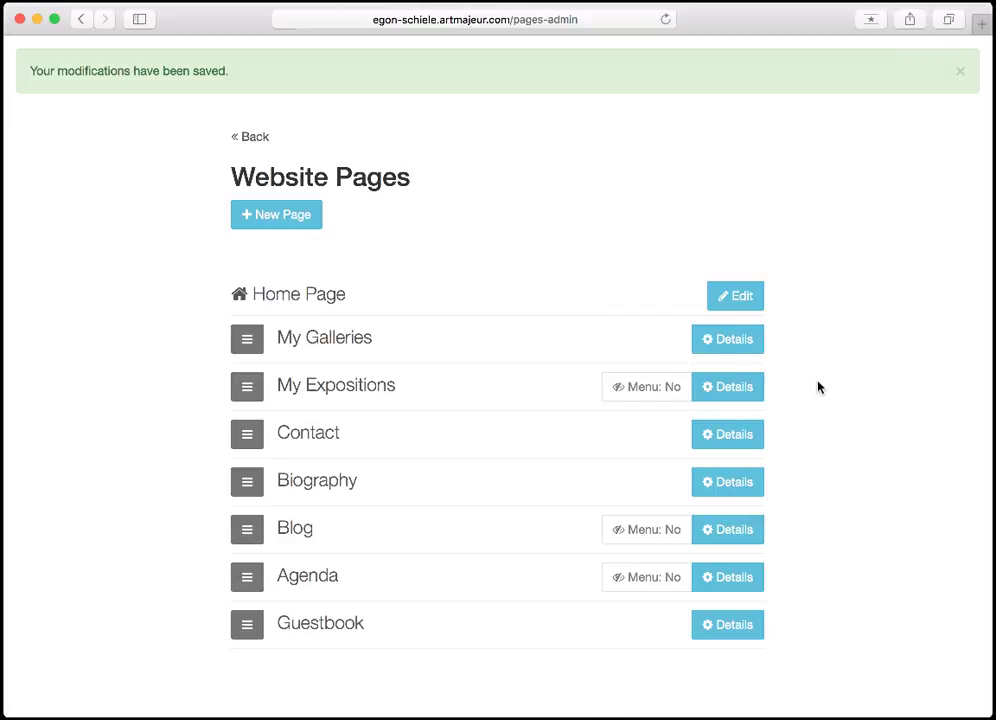
{"action": "scroll", "coordinate": [529, 400], "scroll_direction": "down", "scroll_amount": 2}
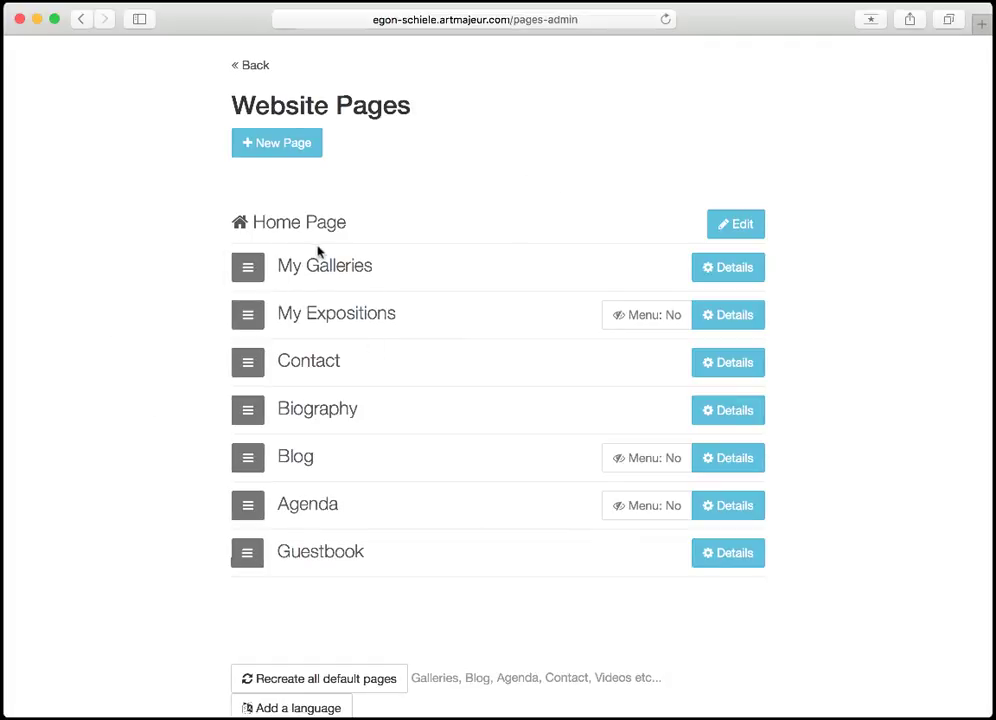
Open My Galleries and choose 'Done editing' to view the live site.
{"action": "left_click", "coordinate": [337, 276]}
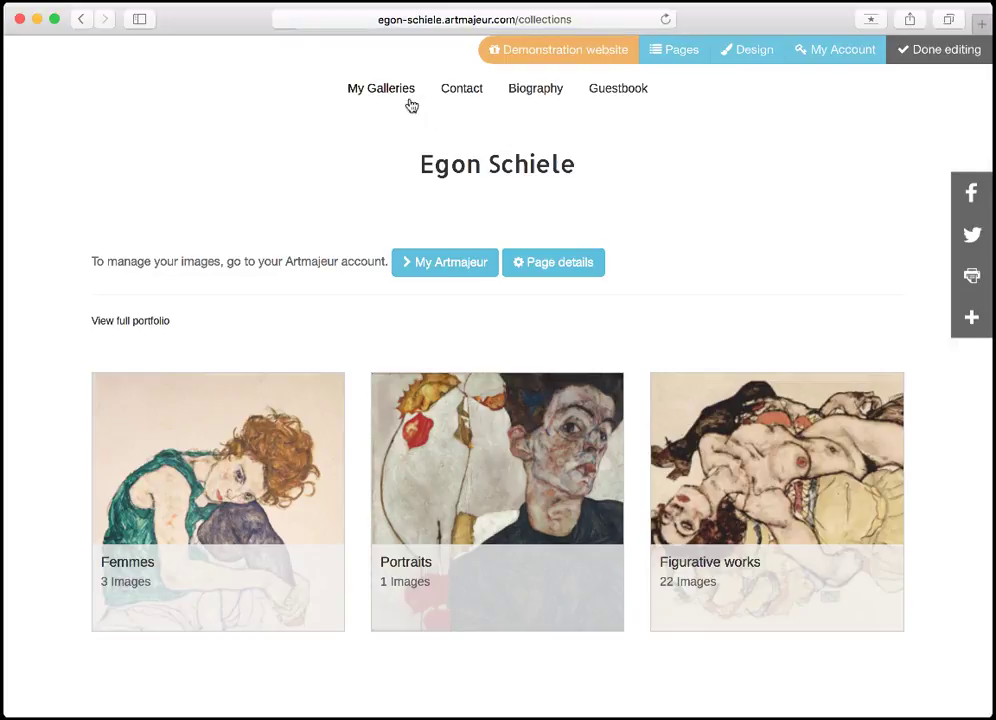
{"action": "left_click", "coordinate": [940, 66]}
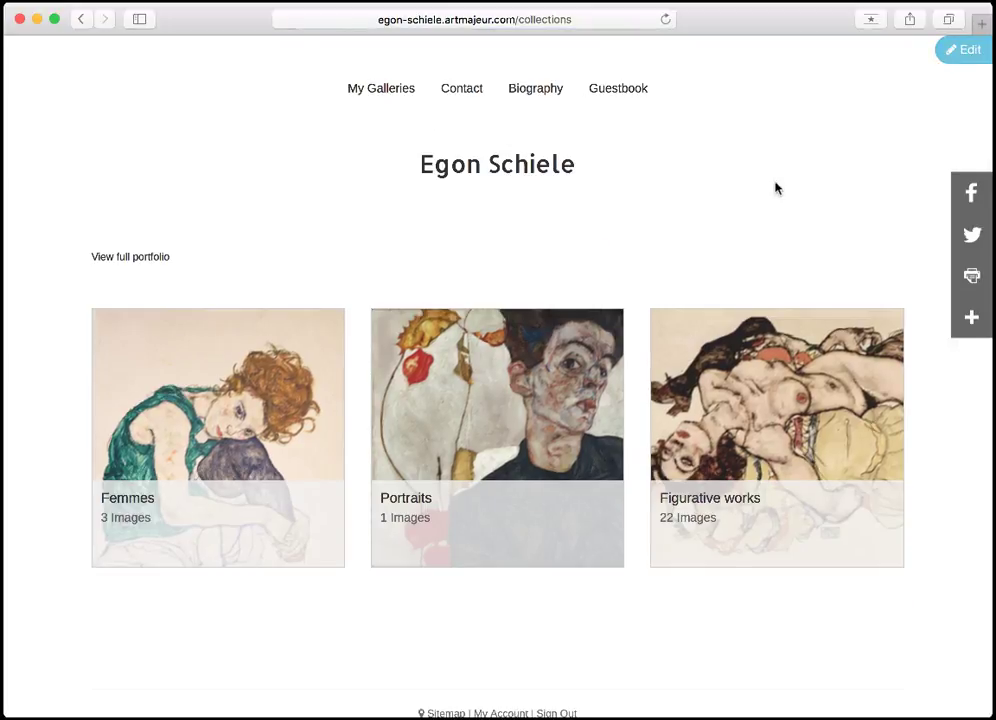